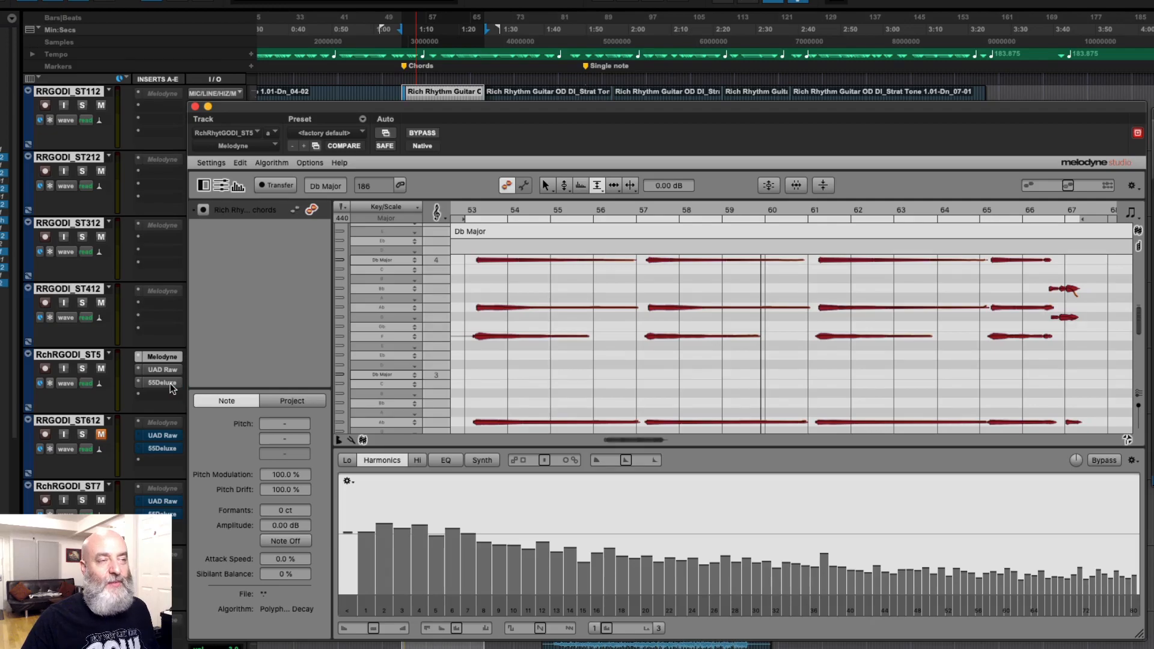
Step: Select all notes of the rhythm guitar chords and play back the section
{"action": "key", "text": "super+a"}
{"action": "key", "text": "space"}
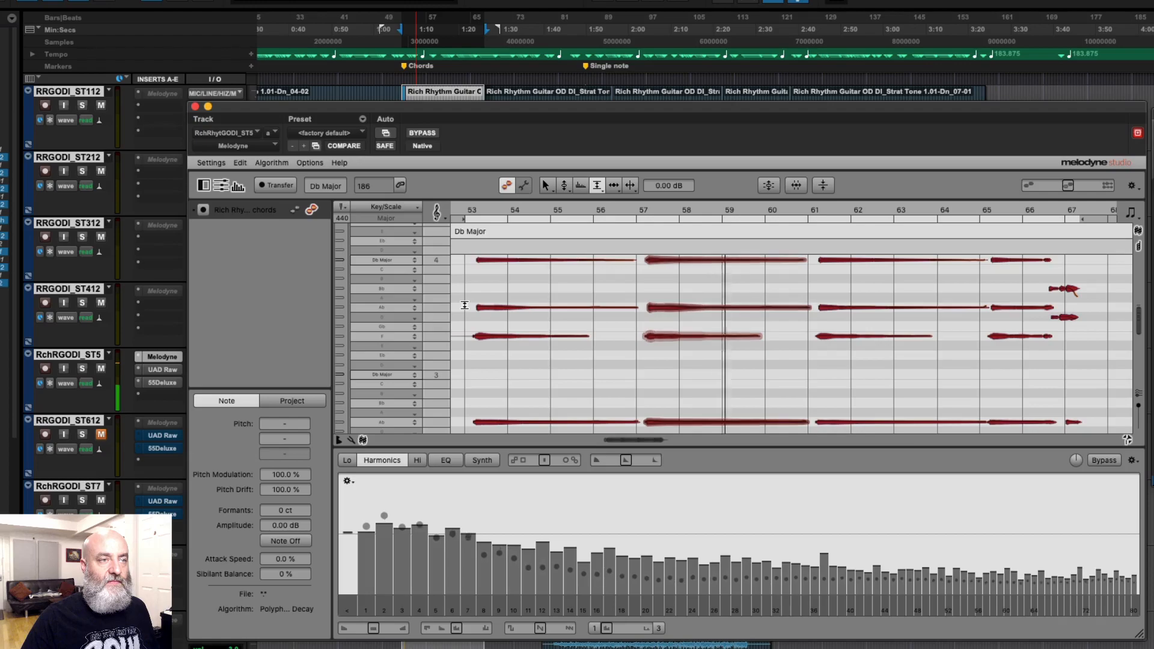
{"action": "key", "text": "space"}
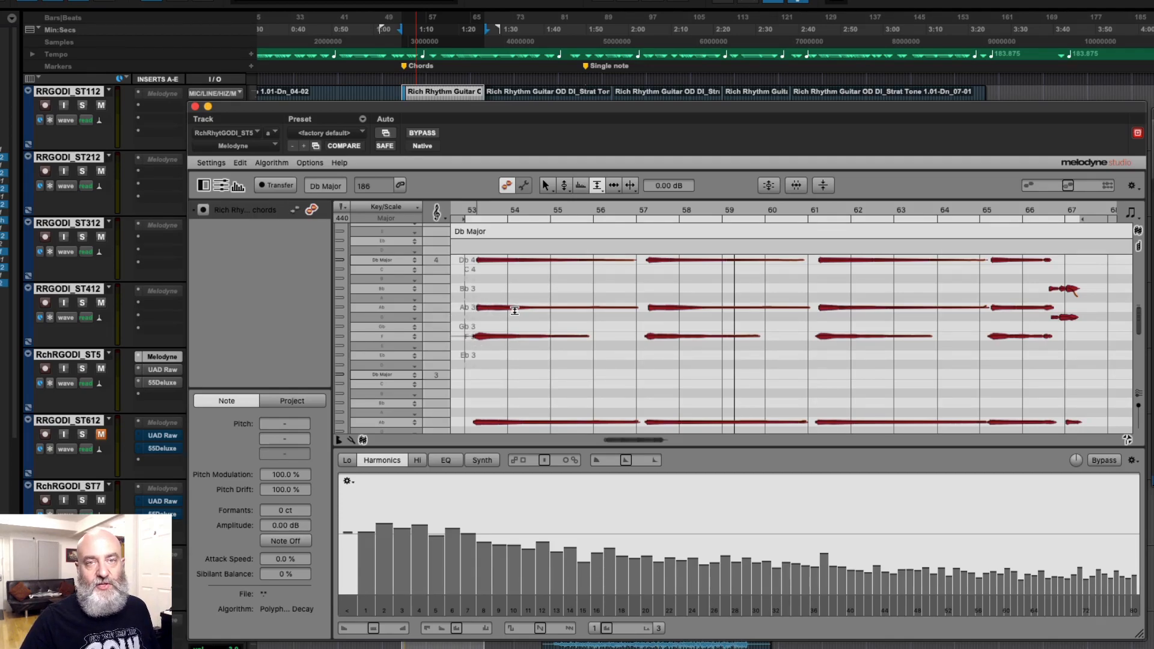
Step: Level the selected notes' volumes, making quiet notes louder by 43 % and loud notes quieter by 34 %
{"action": "left_click", "coordinate": [827, 185]}
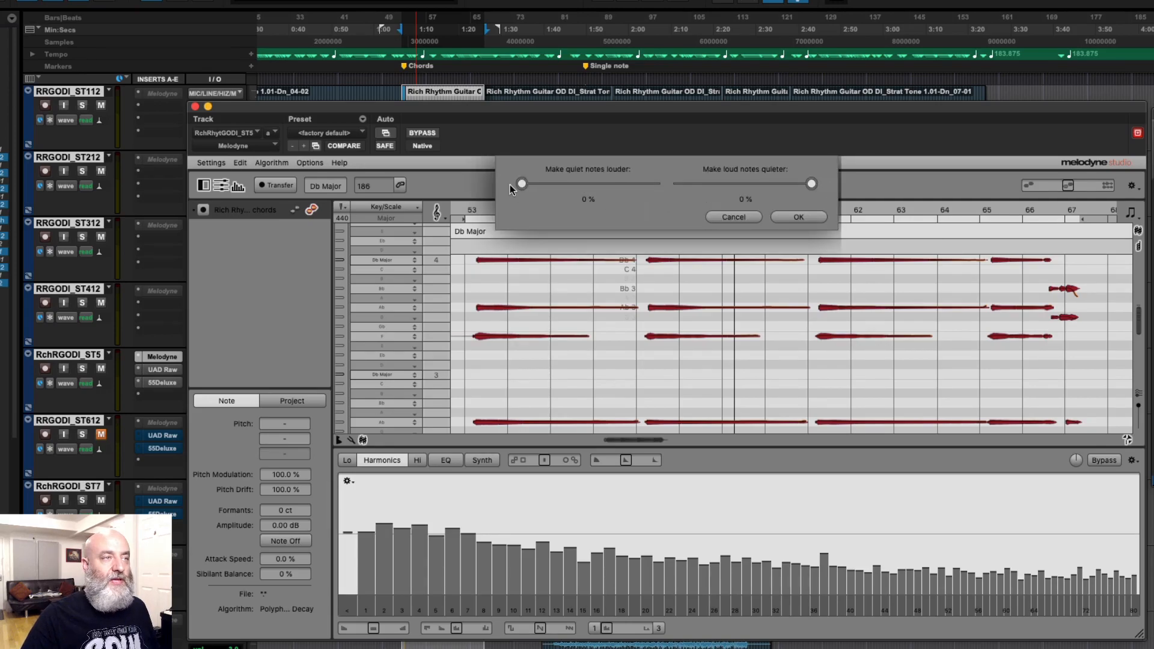
{"action": "left_click_drag", "start_coordinate": [521, 183], "coordinate": [579, 183]}
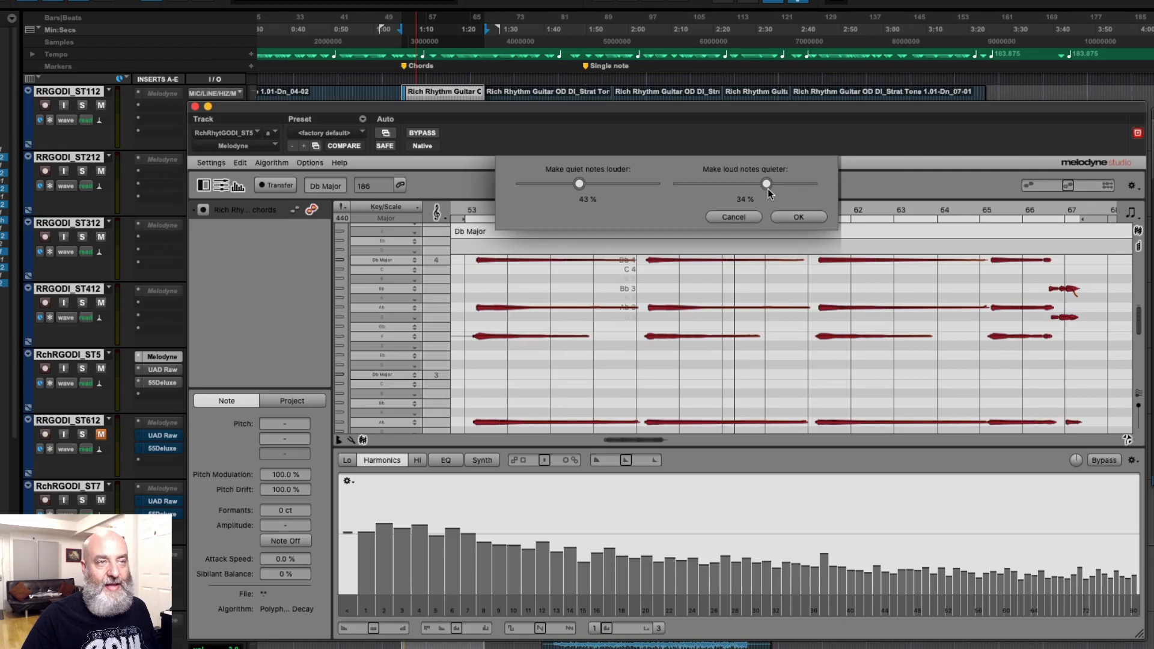
{"action": "left_click", "coordinate": [781, 218]}
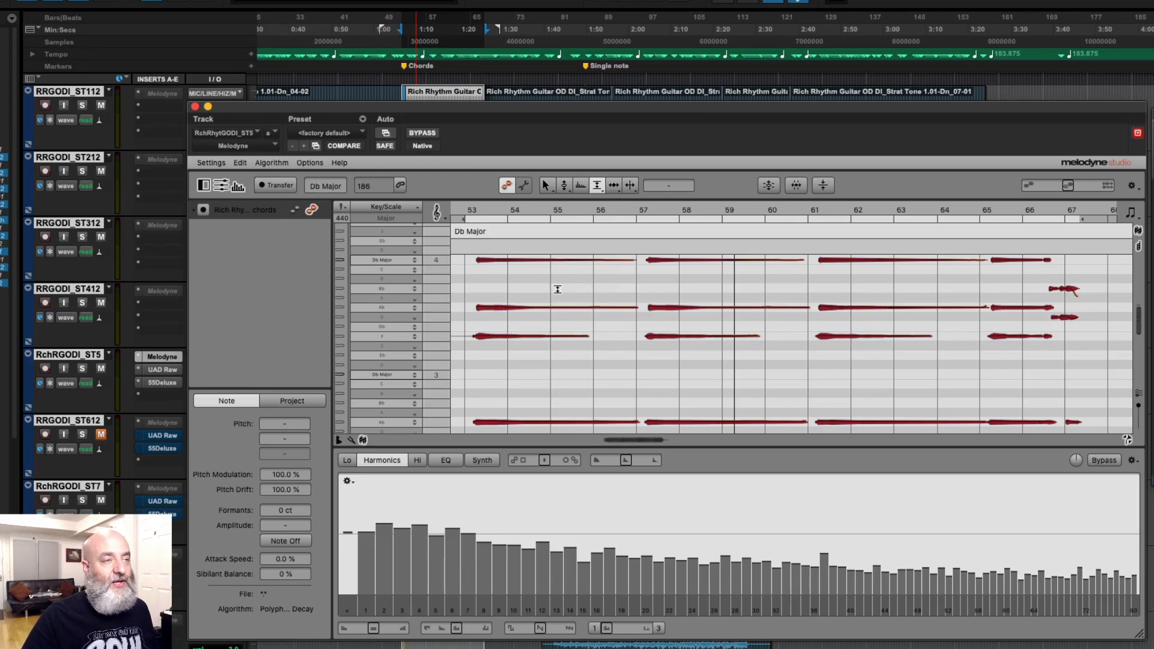
Step: Select every Ab 3 note across the chord passage
{"action": "left_click", "coordinate": [465, 292]}
{"action": "left_click", "coordinate": [492, 307]}
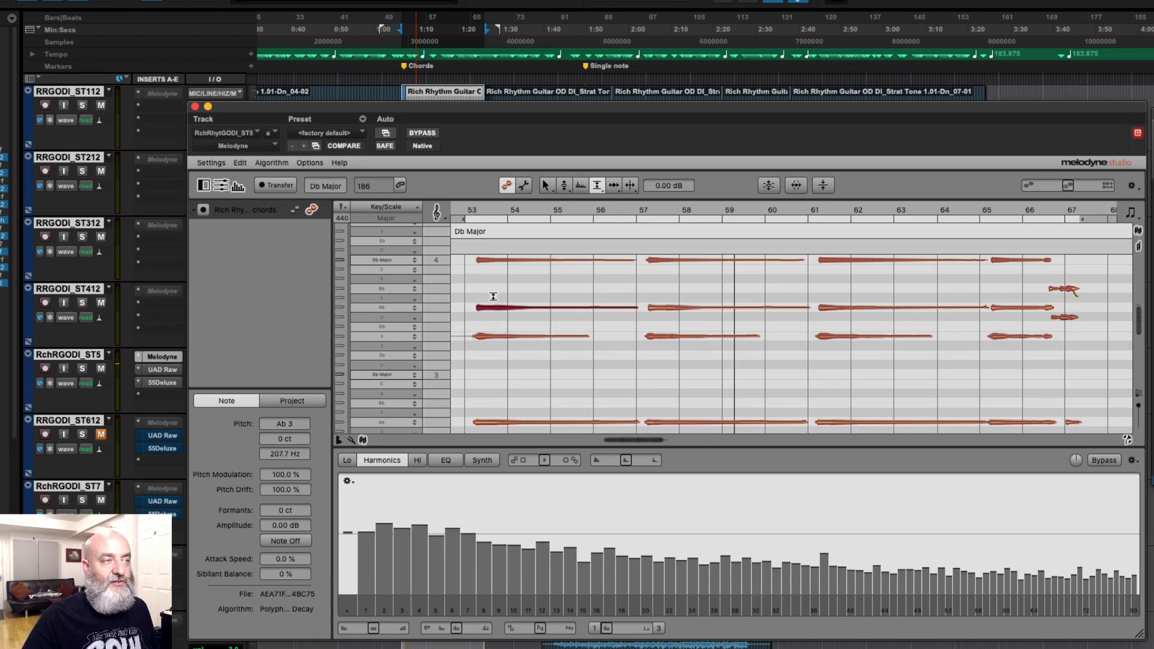
{"action": "left_click", "coordinate": [424, 308]}
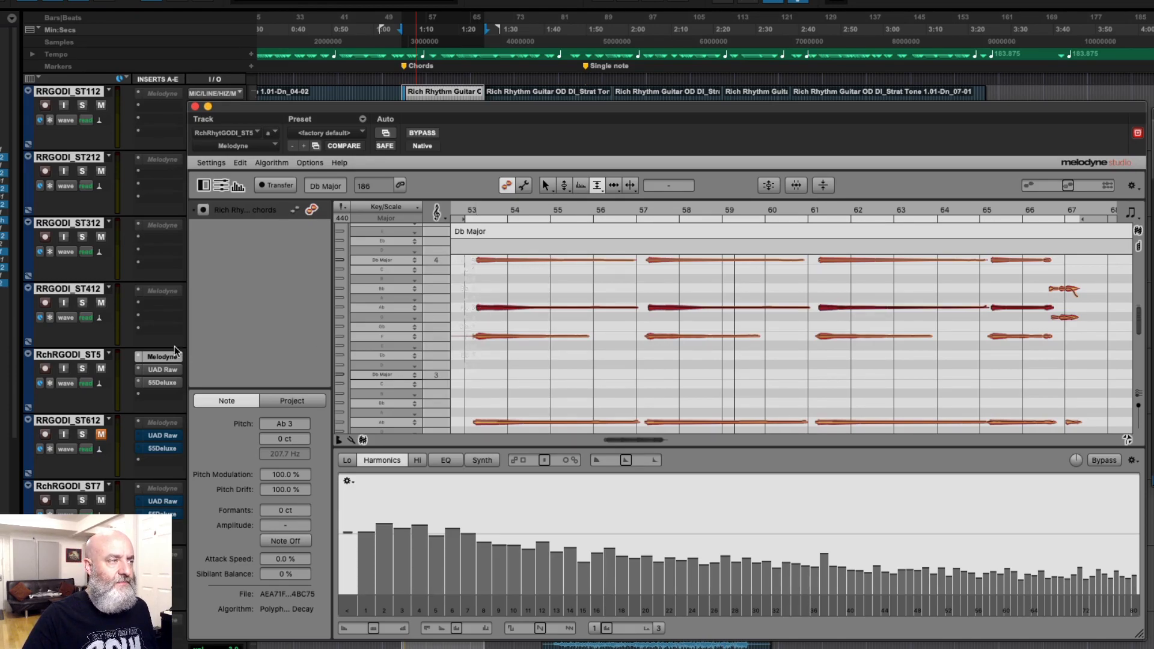
Step: Solo the ST5 guitar track and play back its chords
{"action": "left_click", "coordinate": [82, 368]}
{"action": "key", "text": "space"}
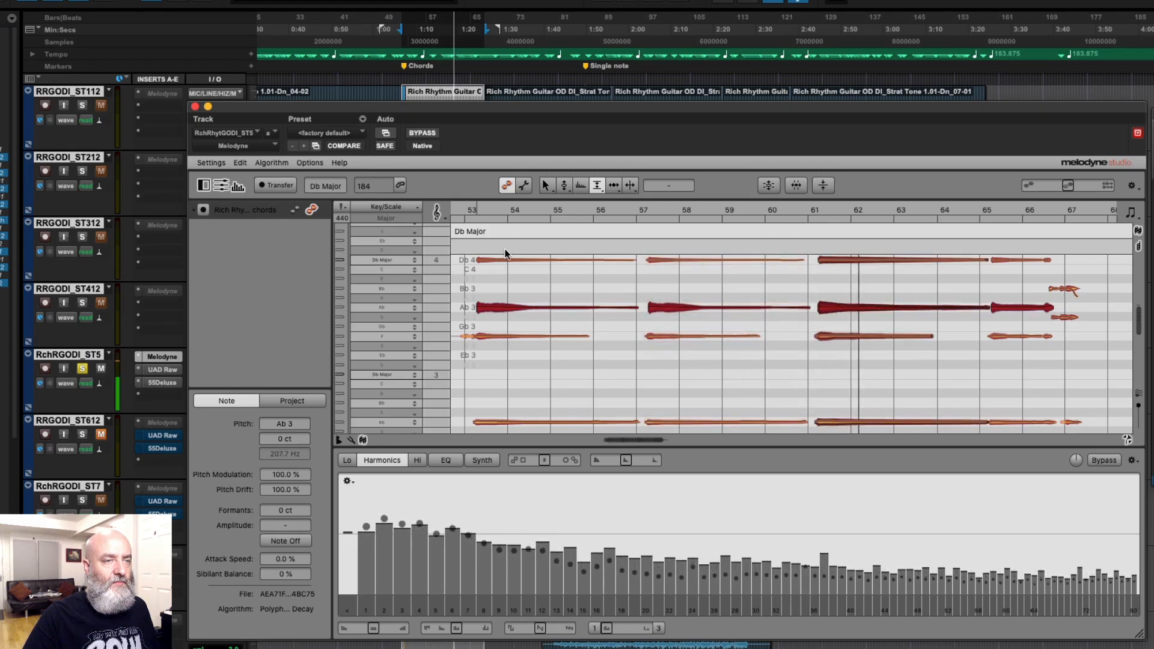
{"action": "key", "text": "space"}
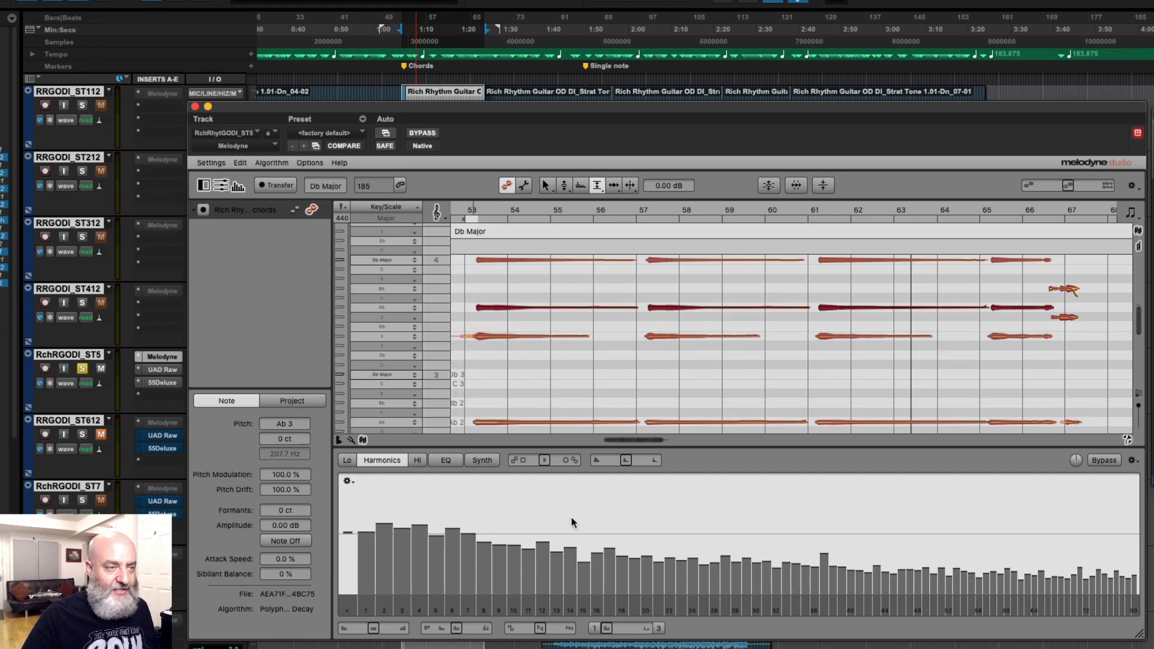
Step: Enlarge the harmonics display area beneath the notes, keeping the chords from bar 53 to 67 in view
{"action": "left_click", "coordinate": [586, 440]}
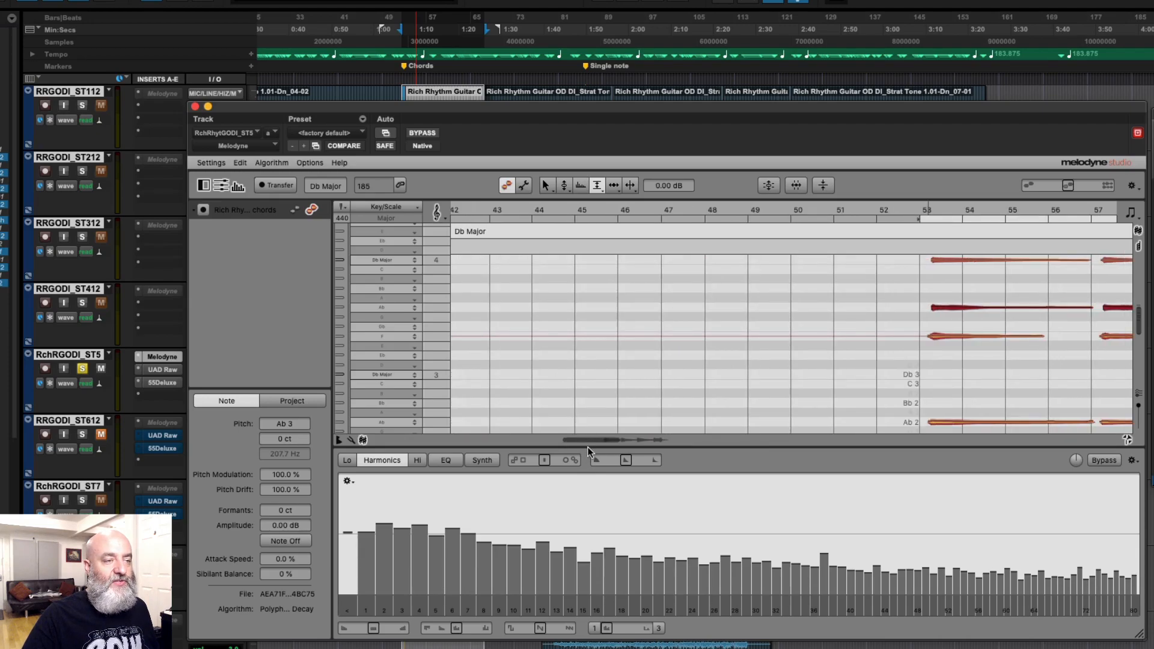
{"action": "left_click_drag", "start_coordinate": [688, 446], "coordinate": [695, 384]}
{"action": "scroll", "coordinate": [681, 291], "scroll_direction": "right", "scroll_amount": 3}
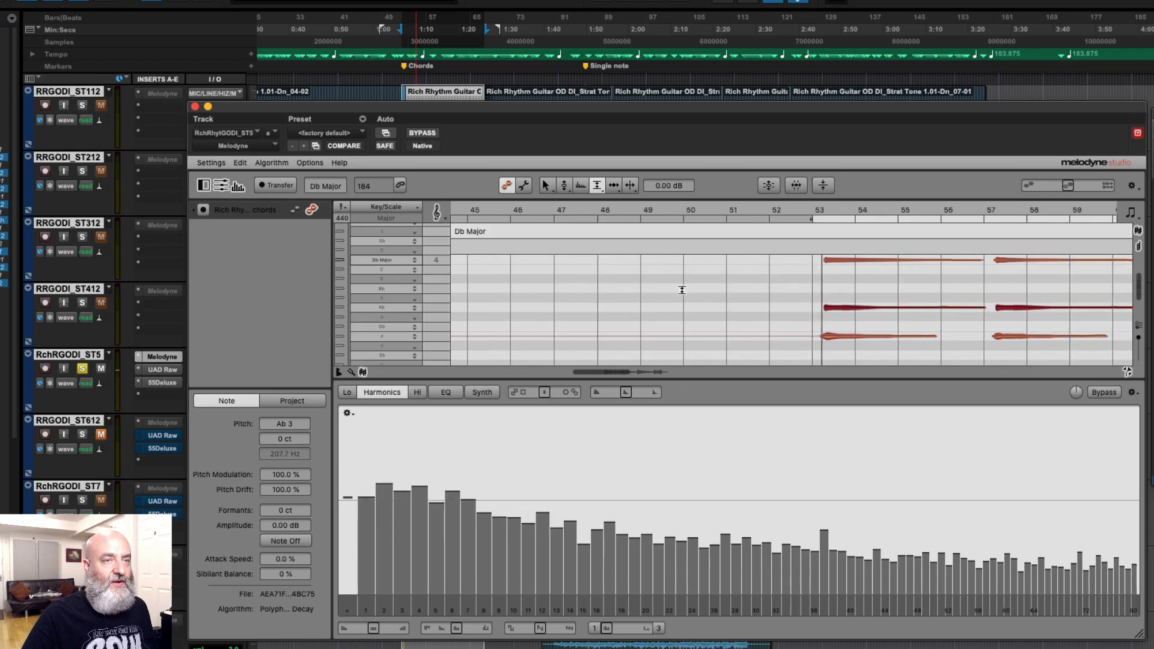
{"action": "scroll", "coordinate": [681, 290], "scroll_direction": "right", "scroll_amount": 8}
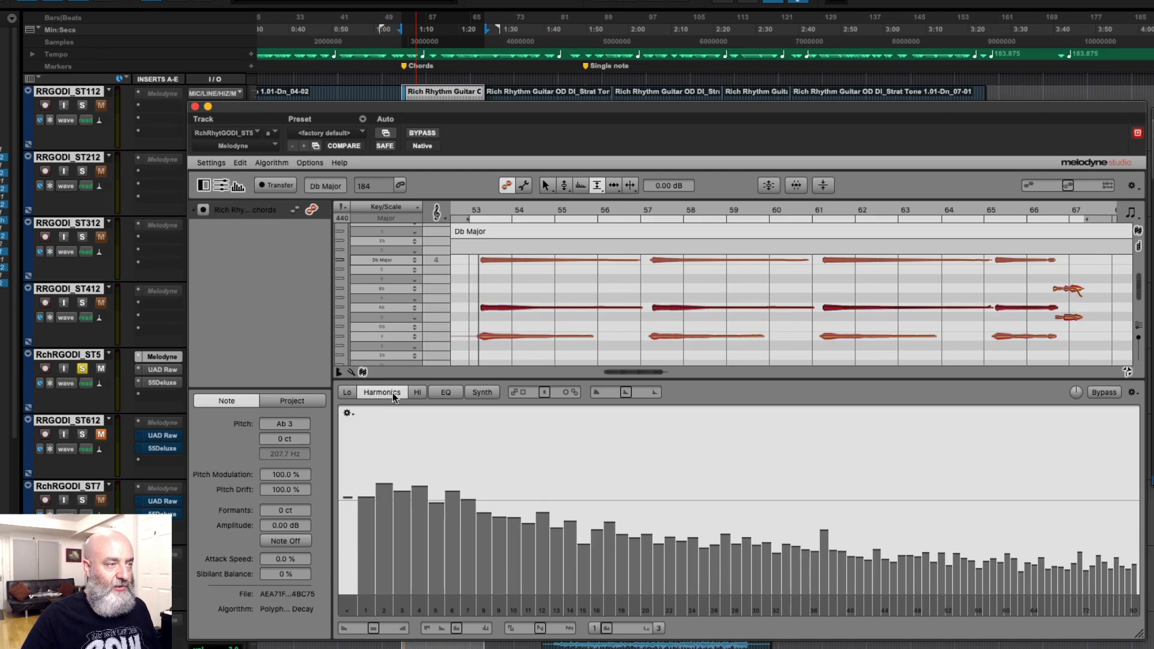
Step: Examine the EQ and Synth pages of the sound editor, and return to the Harmonics page
{"action": "left_click", "coordinate": [443, 393]}
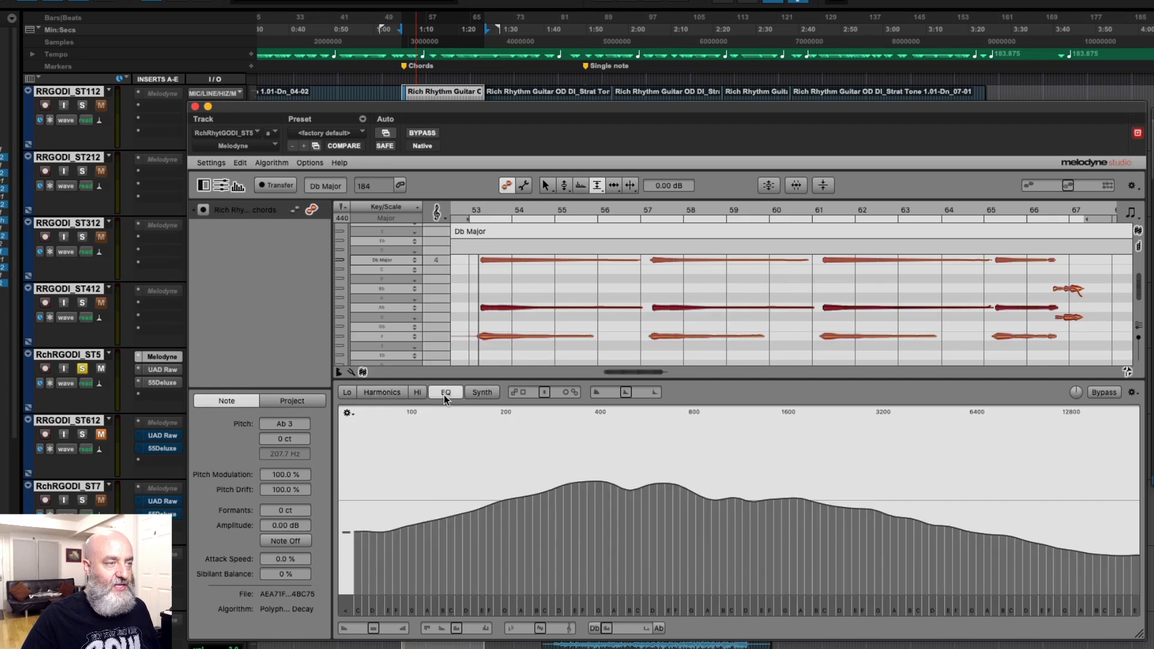
{"action": "left_click", "coordinate": [479, 395]}
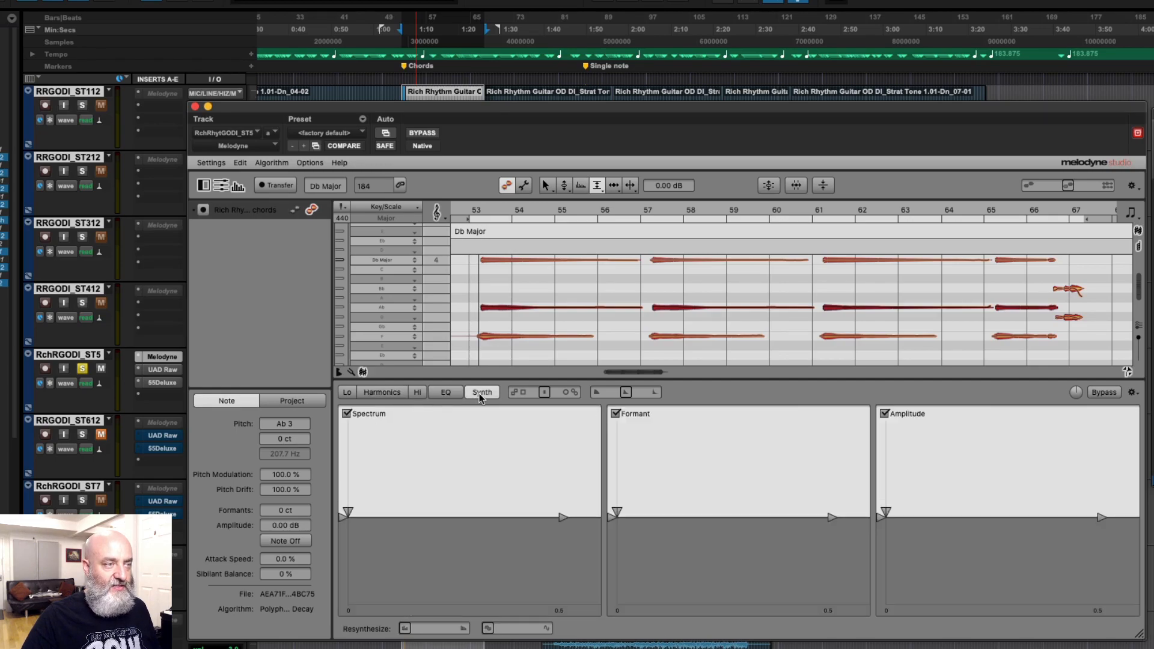
{"action": "left_click", "coordinate": [390, 391]}
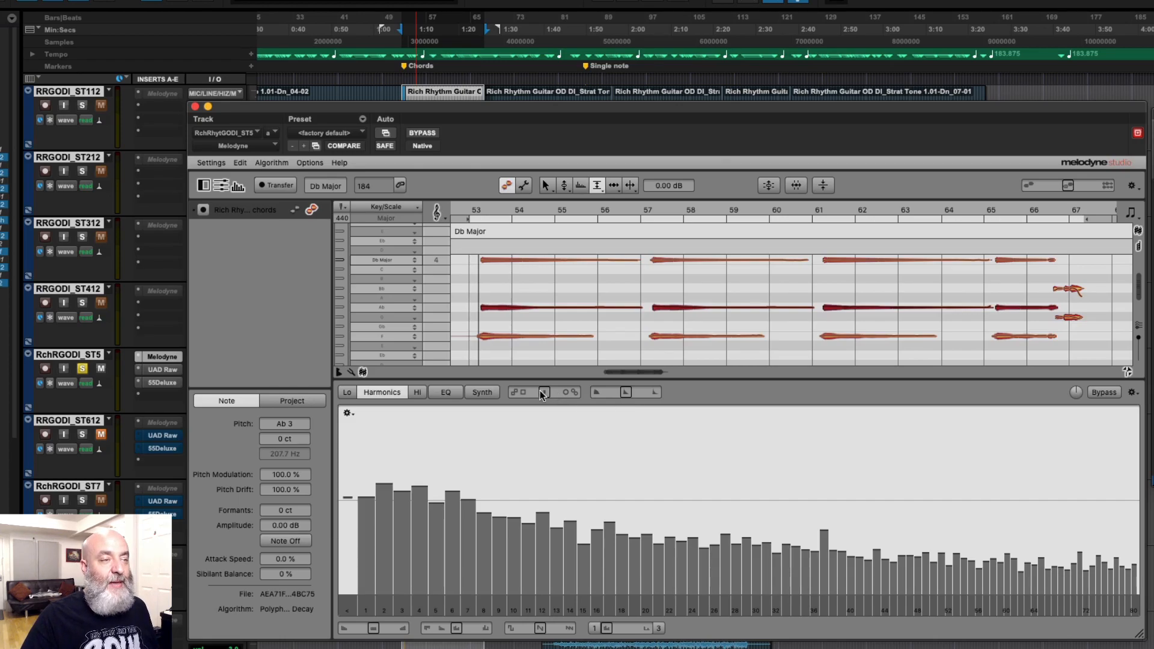
Step: Unsolo the ST5 track and, during playback, try Emphasis at -17 % and -57 % before settling on a positive amount
{"action": "mouse_move", "coordinate": [539, 390]}
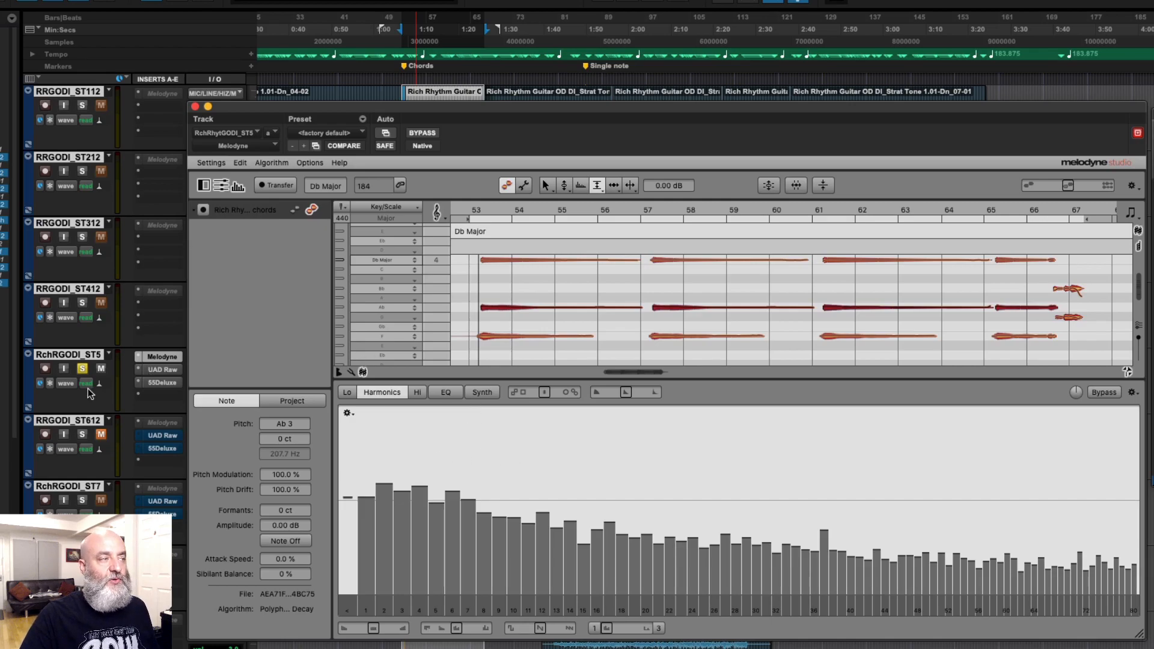
{"action": "key", "text": "space"}
{"action": "left_click", "coordinate": [82, 368]}
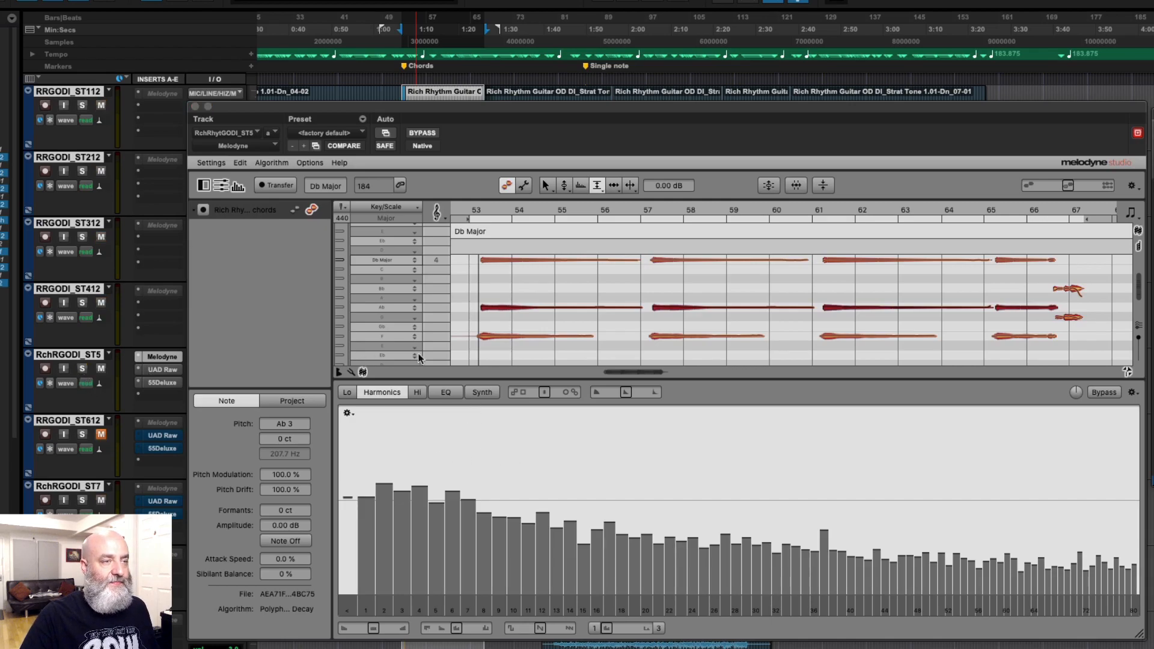
{"action": "left_click_drag", "start_coordinate": [544, 391], "coordinate": [539, 392]}
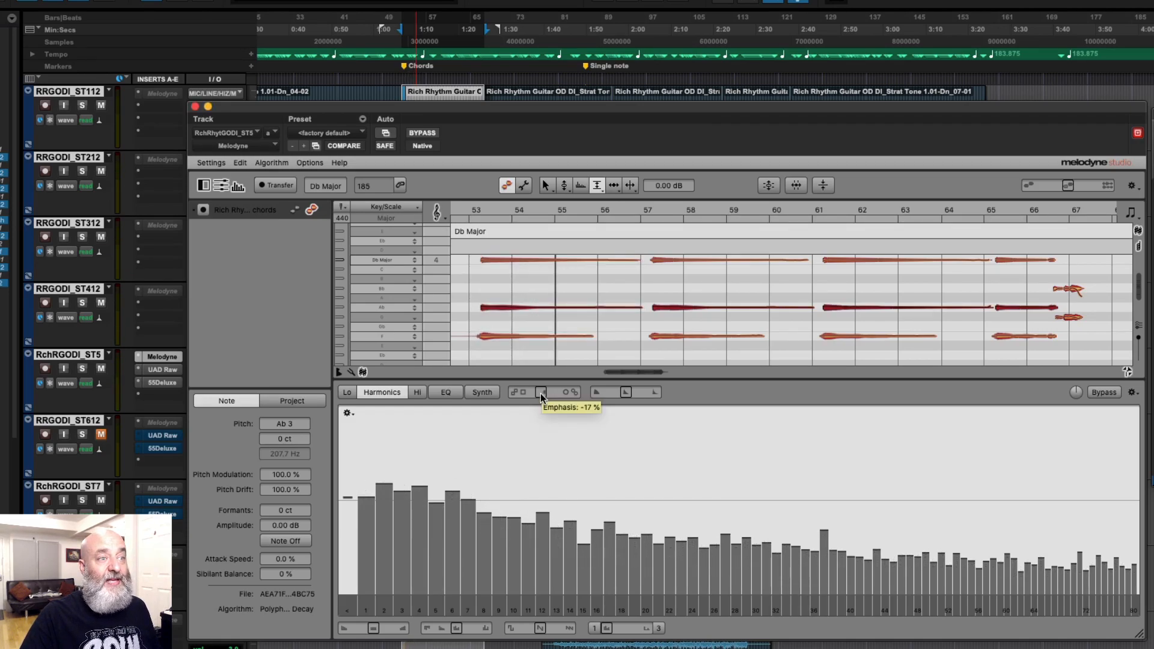
{"action": "left_click_drag", "start_coordinate": [540, 393], "coordinate": [531, 396]}
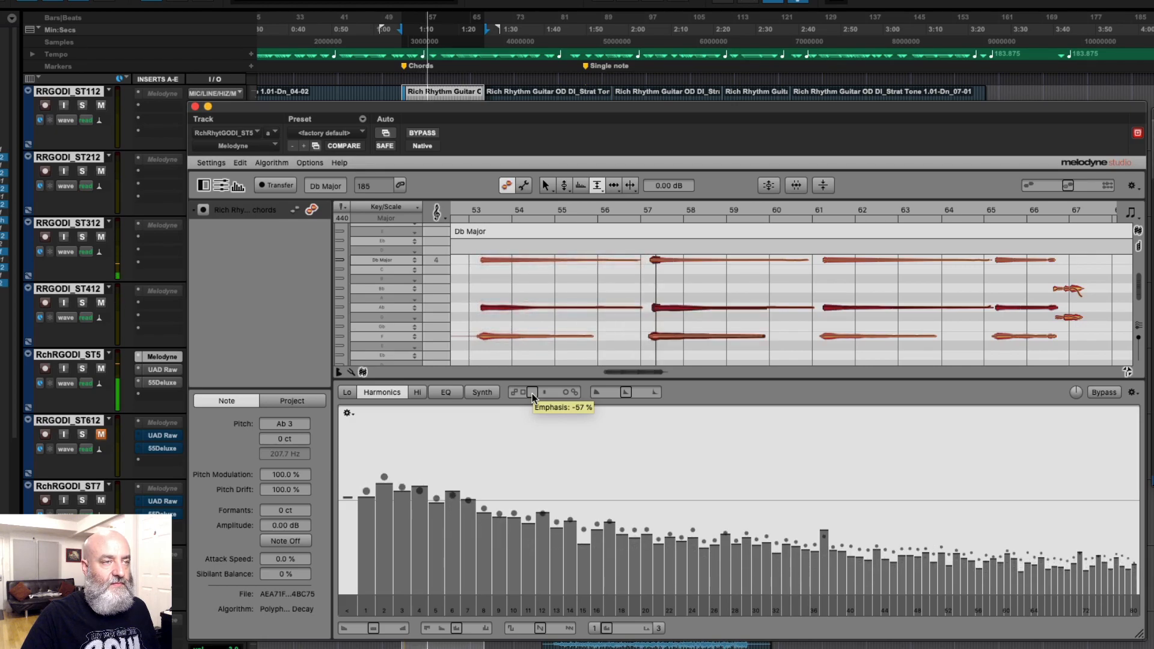
{"action": "left_click_drag", "start_coordinate": [532, 393], "coordinate": [541, 393]}
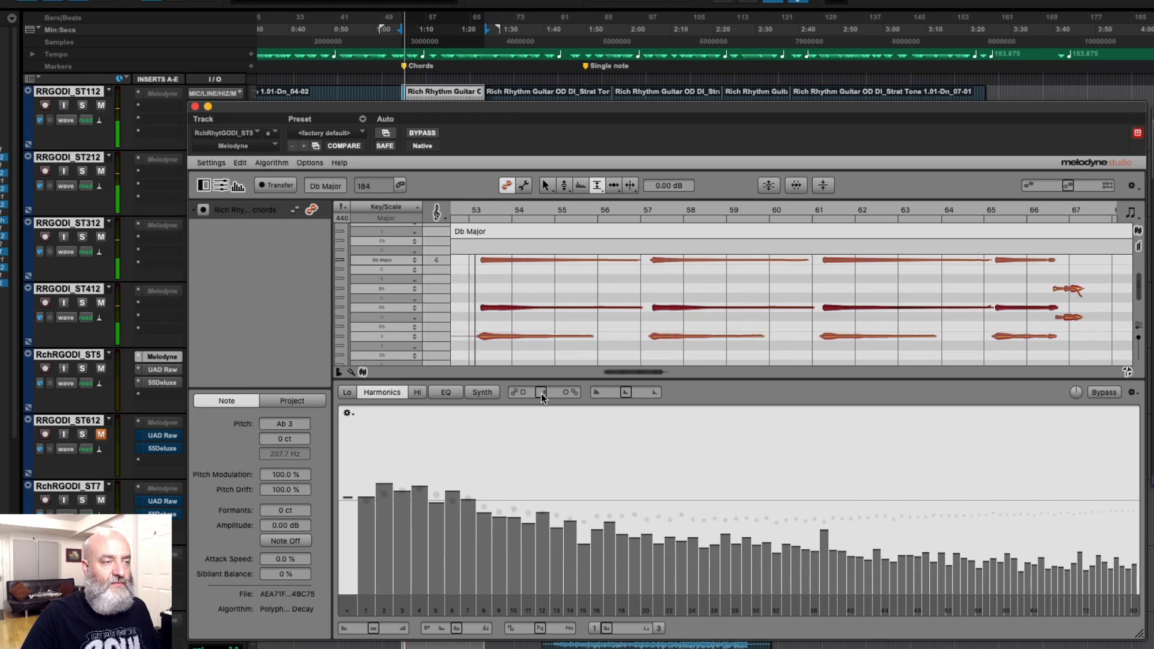
{"action": "left_click_drag", "start_coordinate": [541, 393], "coordinate": [556, 394]}
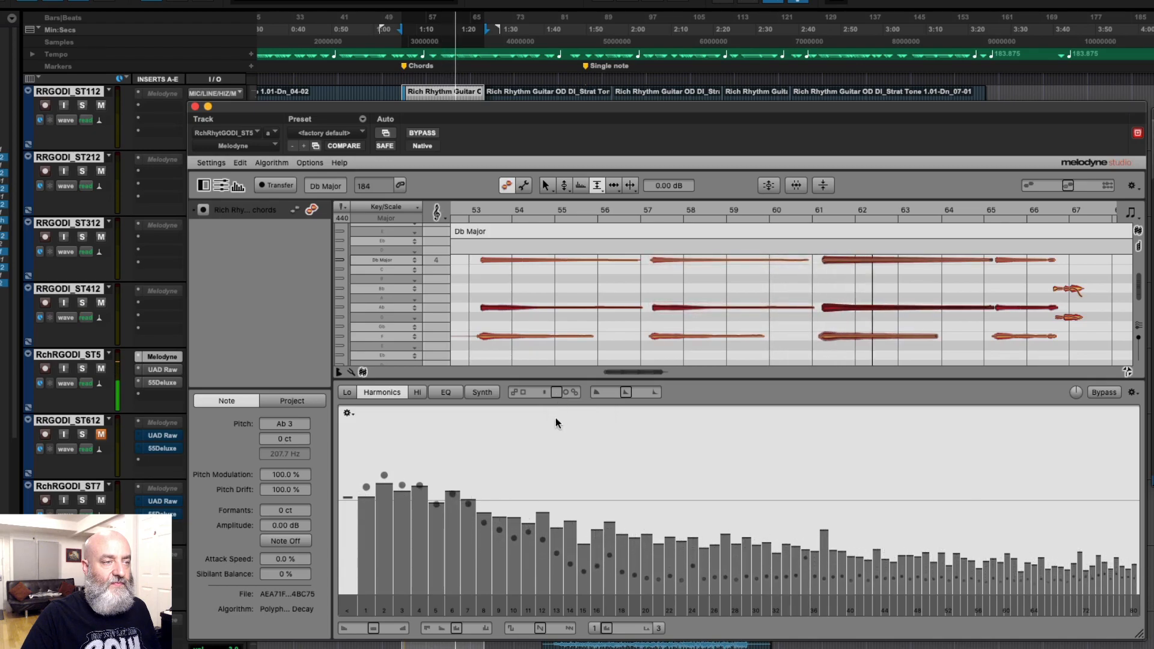
{"action": "key", "text": "space"}
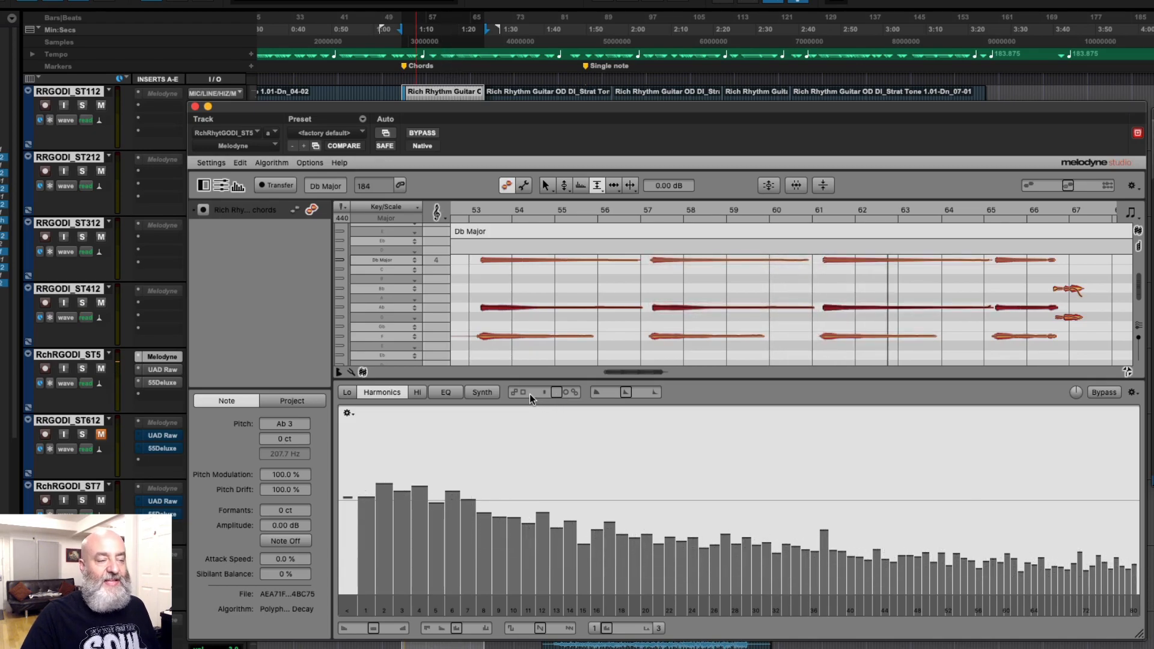
Step: Solo the ST5 track again and play back the chords with Dynamics raised to +61 %
{"action": "mouse_move", "coordinate": [529, 394]}
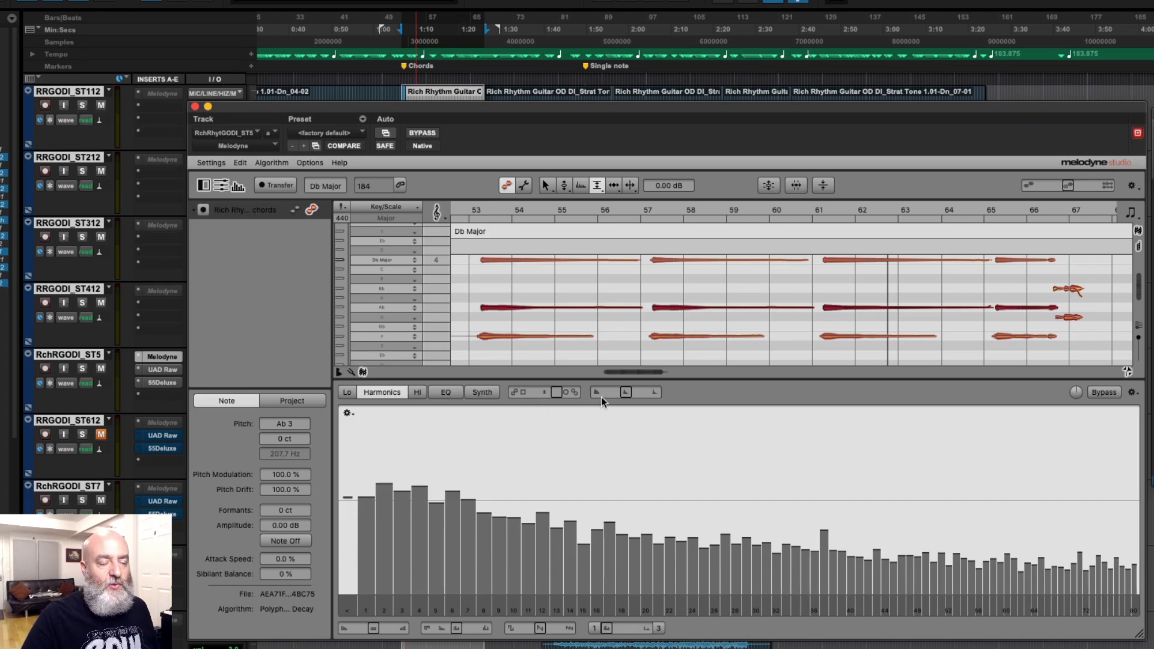
{"action": "mouse_move", "coordinate": [607, 395]}
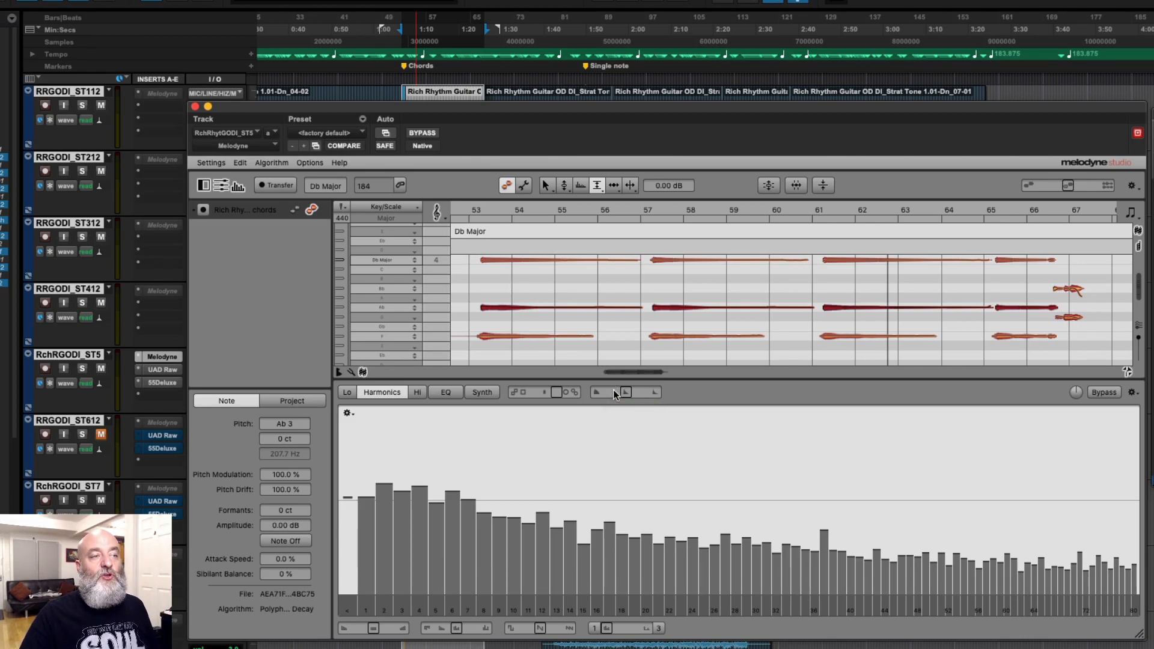
{"action": "left_click_drag", "start_coordinate": [617, 396], "coordinate": [628, 396]}
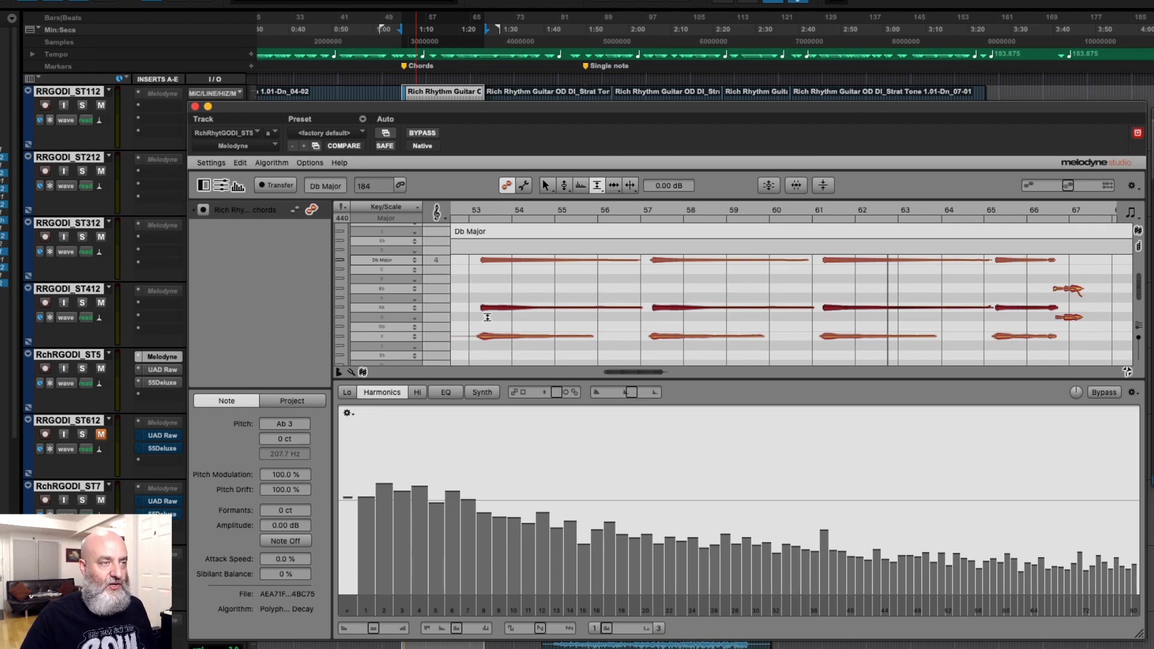
{"action": "left_click", "coordinate": [83, 368]}
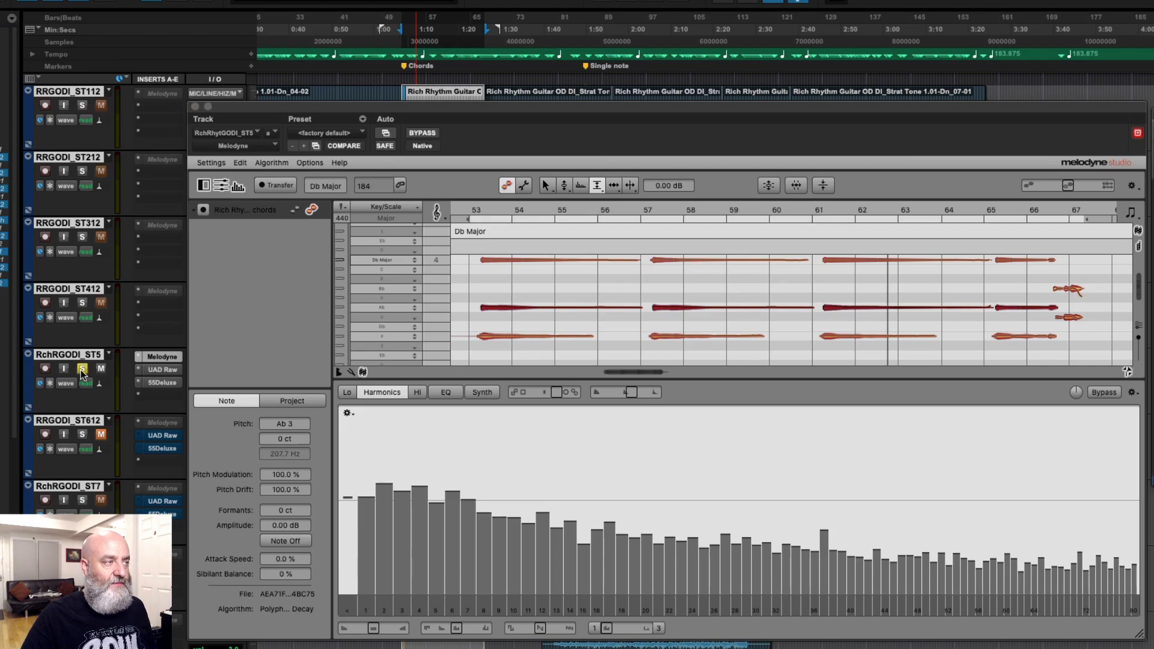
{"action": "left_click_drag", "start_coordinate": [630, 395], "coordinate": [643, 392]}
{"action": "key", "text": "space"}
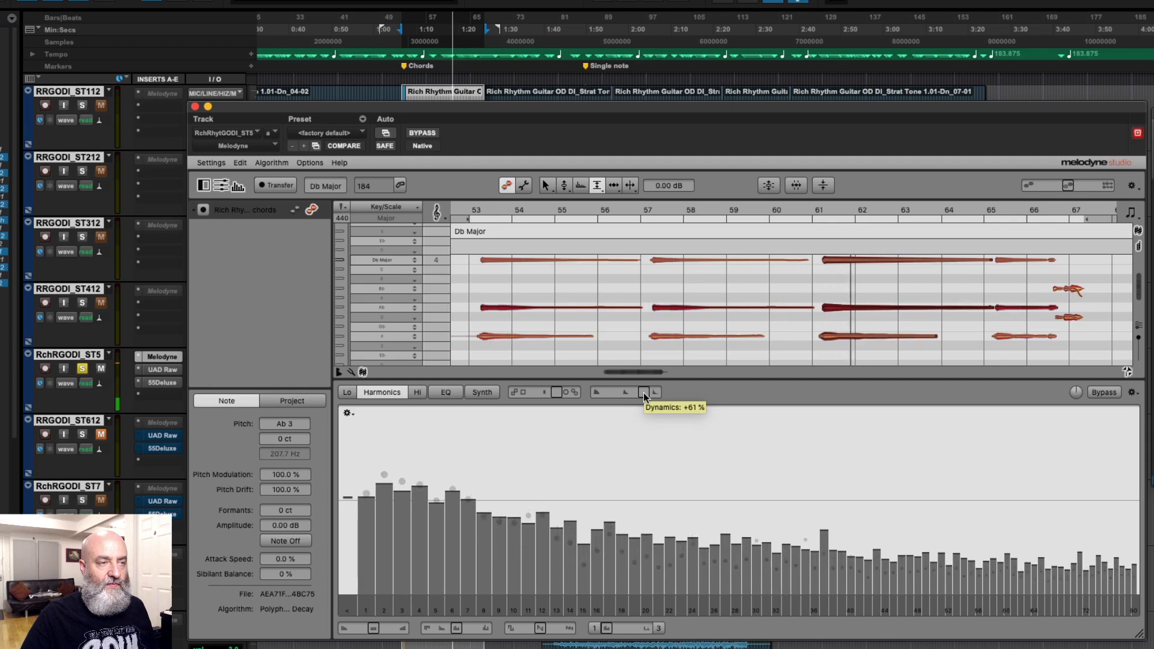
{"action": "key", "text": "space"}
{"action": "key", "text": "space"}
Step: Lower Dynamics in stages to a negative amount, listening to the soloed chords
{"action": "left_click_drag", "start_coordinate": [643, 391], "coordinate": [629, 399]}
{"action": "key", "text": "space"}
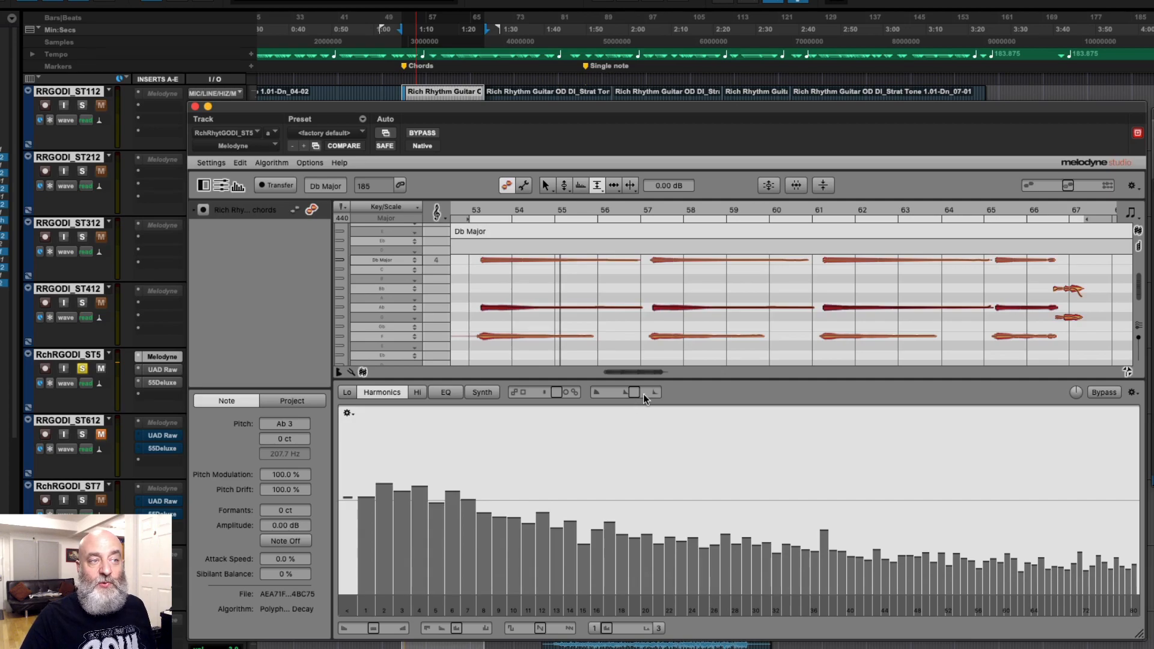
{"action": "mouse_move", "coordinate": [639, 396]}
{"action": "key", "text": "space"}
{"action": "left_click_drag", "start_coordinate": [640, 395], "coordinate": [592, 430]}
{"action": "left_click_drag", "start_coordinate": [633, 392], "coordinate": [616, 409]}
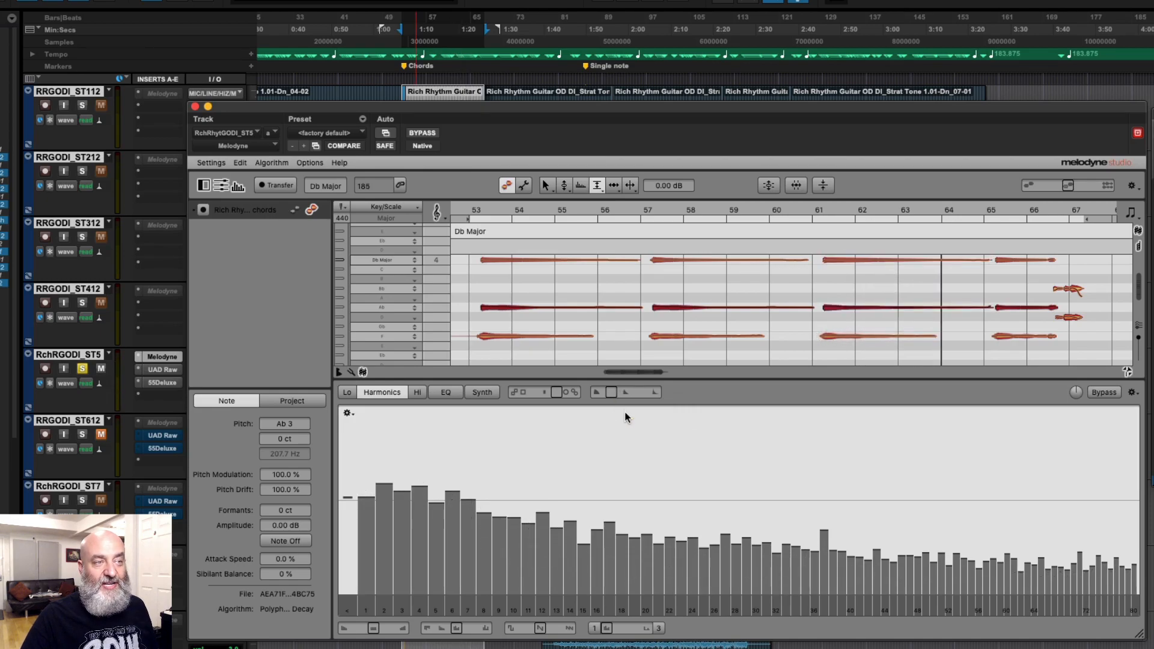
{"action": "mouse_move", "coordinate": [618, 392]}
{"action": "left_mouse_down"}
{"action": "mouse_move", "coordinate": [601, 398]}
{"action": "mouse_move", "coordinate": [614, 401]}
{"action": "left_mouse_up"}
{"action": "key", "text": "space"}
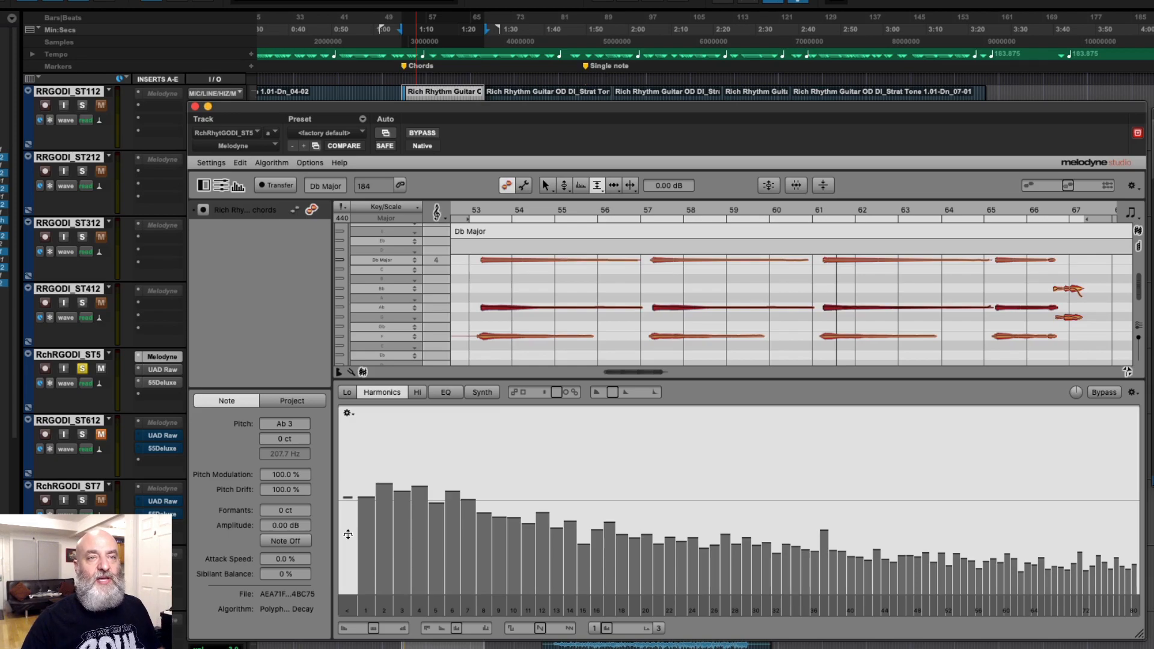
Step: Play back the soloed chords and raise Brilliance slightly above zero
{"action": "key", "text": "space"}
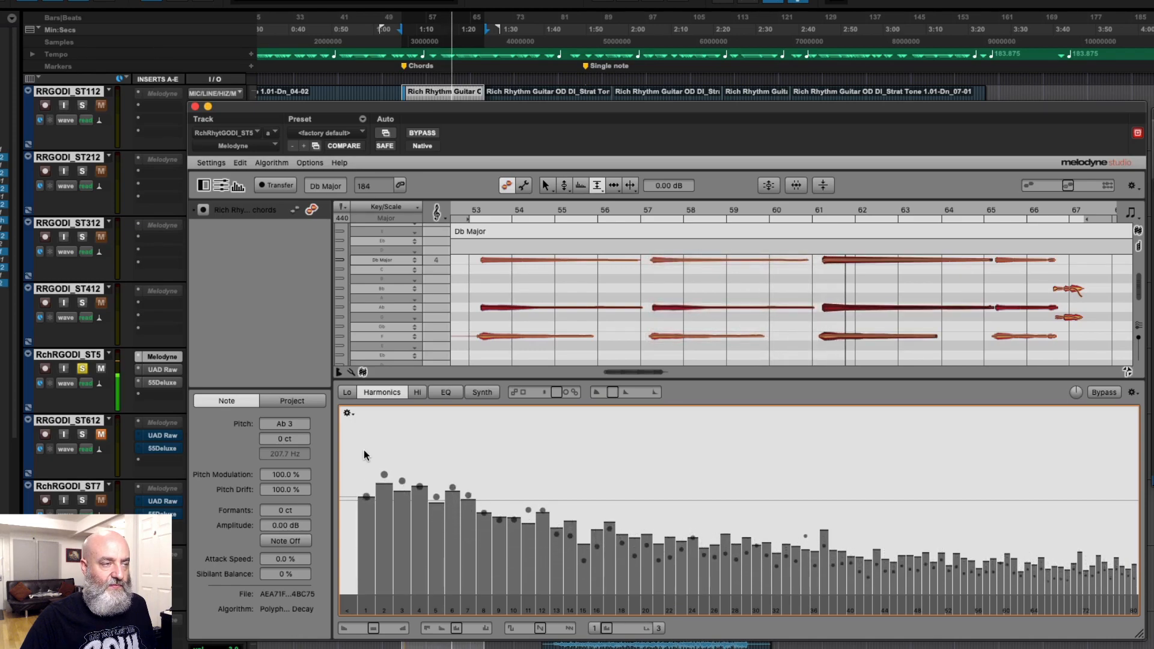
{"action": "key", "text": "space"}
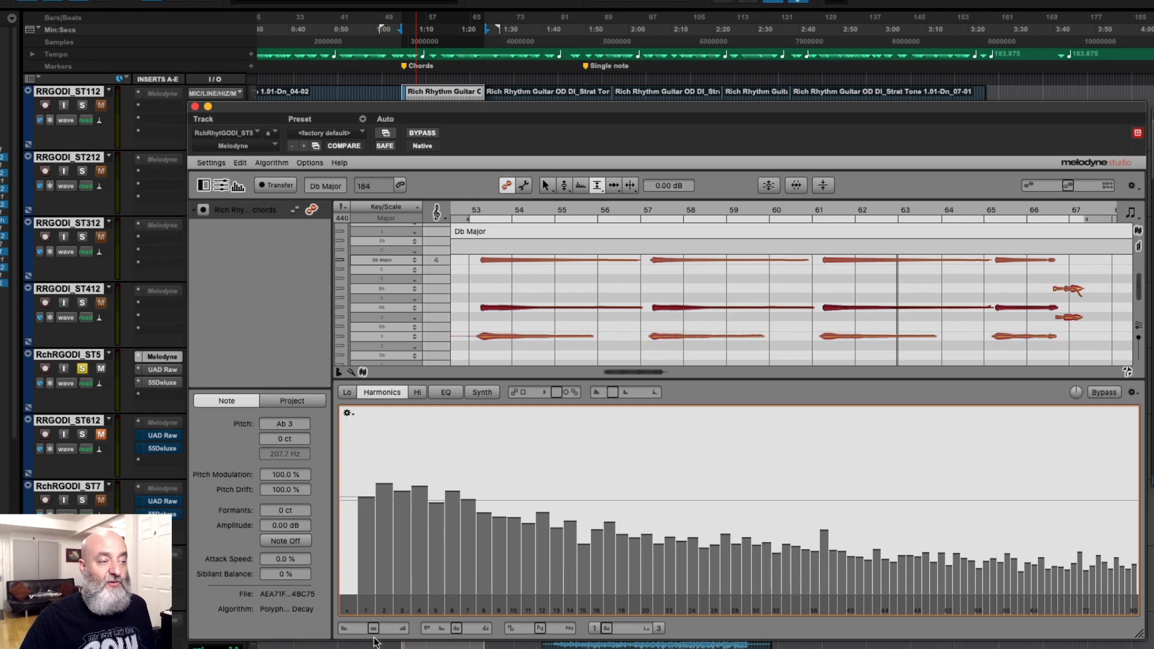
{"action": "mouse_move", "coordinate": [372, 635]}
{"action": "left_mouse_down"}
{"action": "mouse_move", "coordinate": [385, 634]}
{"action": "mouse_move", "coordinate": [282, 641]}
{"action": "mouse_move", "coordinate": [369, 646]}
{"action": "left_mouse_up"}
{"action": "key", "text": "space"}
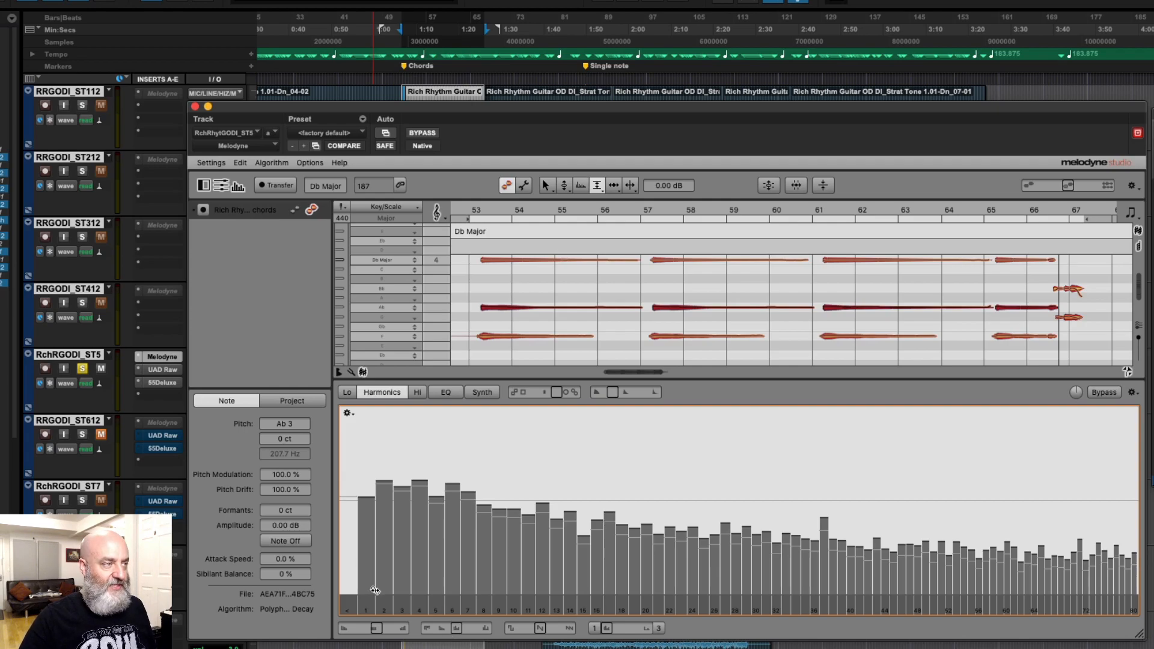
Step: Unsolo the ST5 track and raise the harmonics' Contour setting while the full mix of guitars plays
{"action": "left_click", "coordinate": [82, 368]}
{"action": "key", "text": "space"}
{"action": "mouse_move", "coordinate": [455, 629]}
{"action": "left_mouse_down"}
{"action": "mouse_move", "coordinate": [443, 637]}
{"action": "mouse_move", "coordinate": [470, 631]}
{"action": "left_mouse_up"}
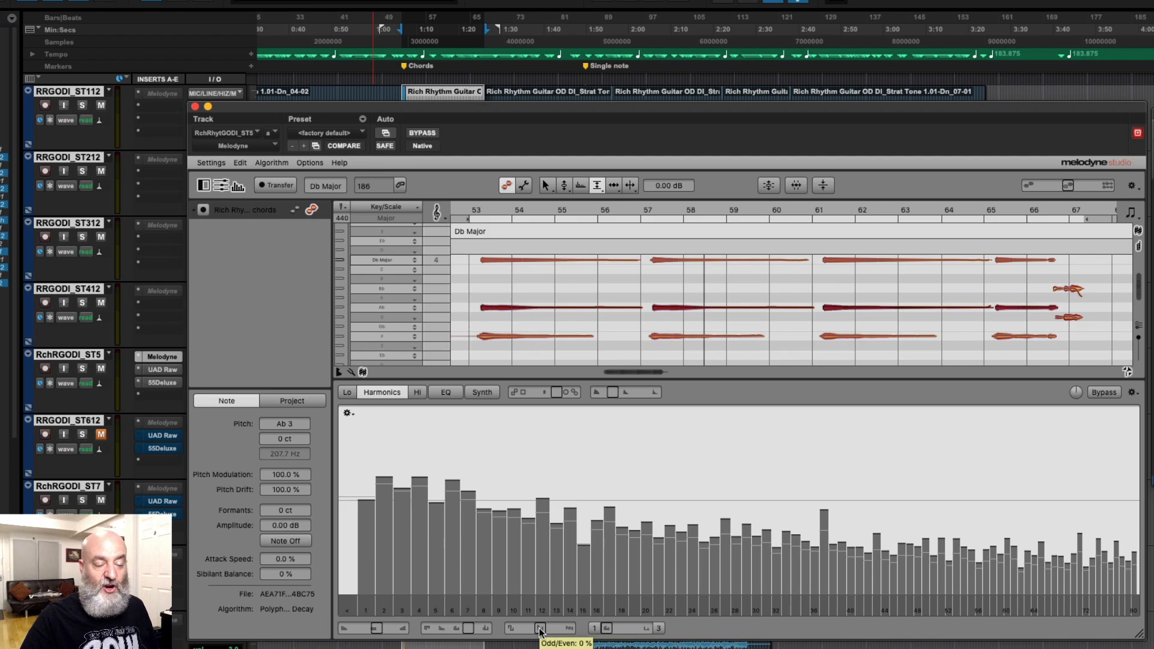
Step: Audition the harmonics' Odd/Even balance at +29 % and at a negative amount, and reset it to 0 %
{"action": "left_click_drag", "start_coordinate": [540, 631], "coordinate": [548, 632]}
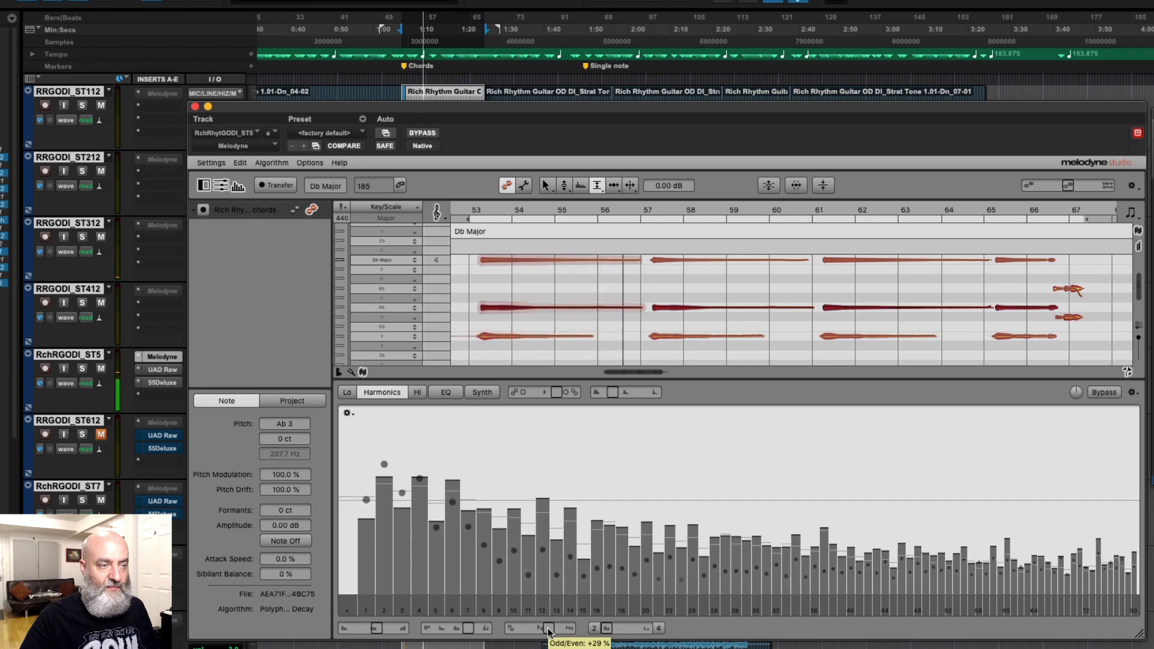
{"action": "left_click_drag", "start_coordinate": [548, 631], "coordinate": [531, 638]}
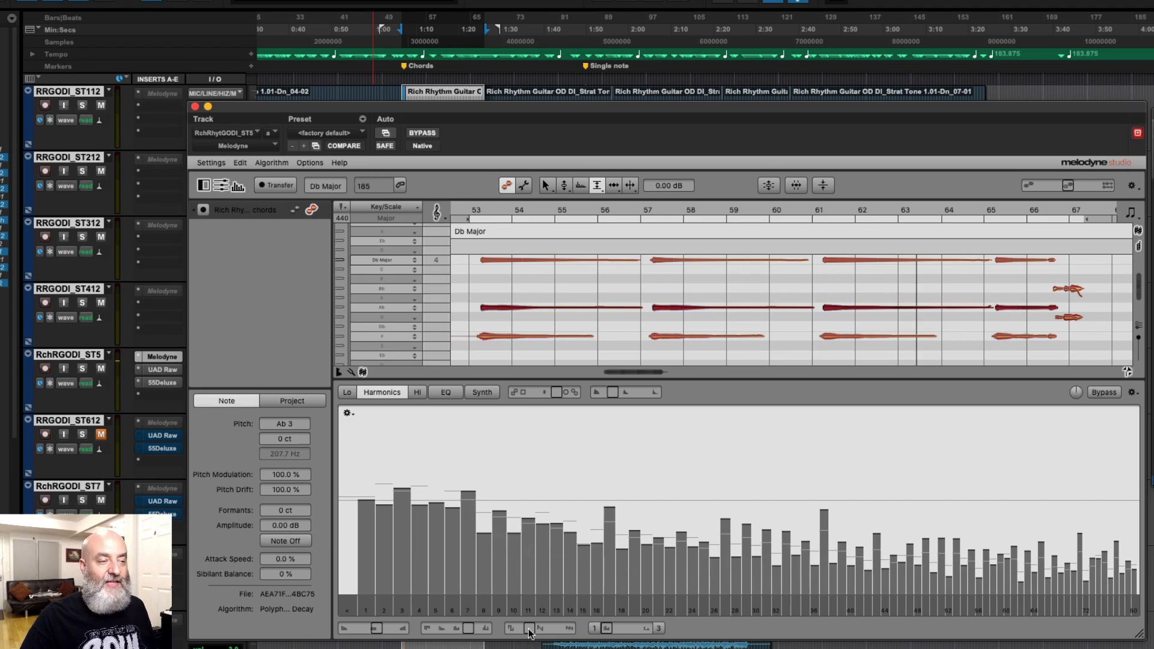
{"action": "double_click", "coordinate": [529, 630]}
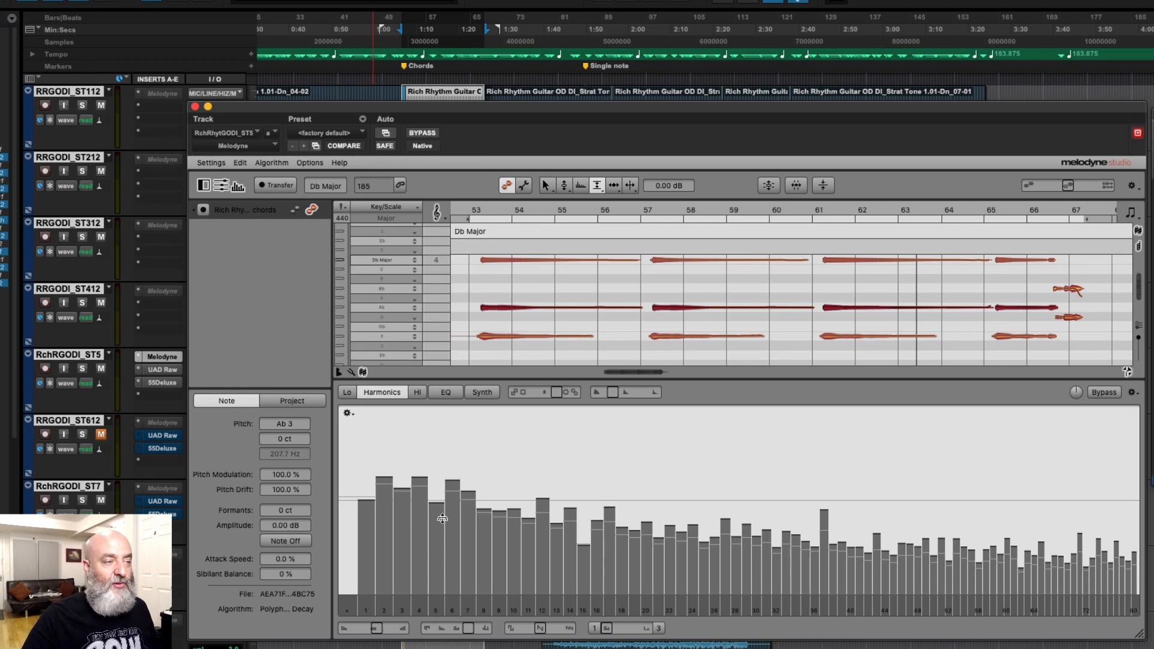
Step: Solo the ST5 track and, during chord playback, try the first harmonic at a raised level before lowering it below its original level
{"action": "left_click", "coordinate": [82, 369]}
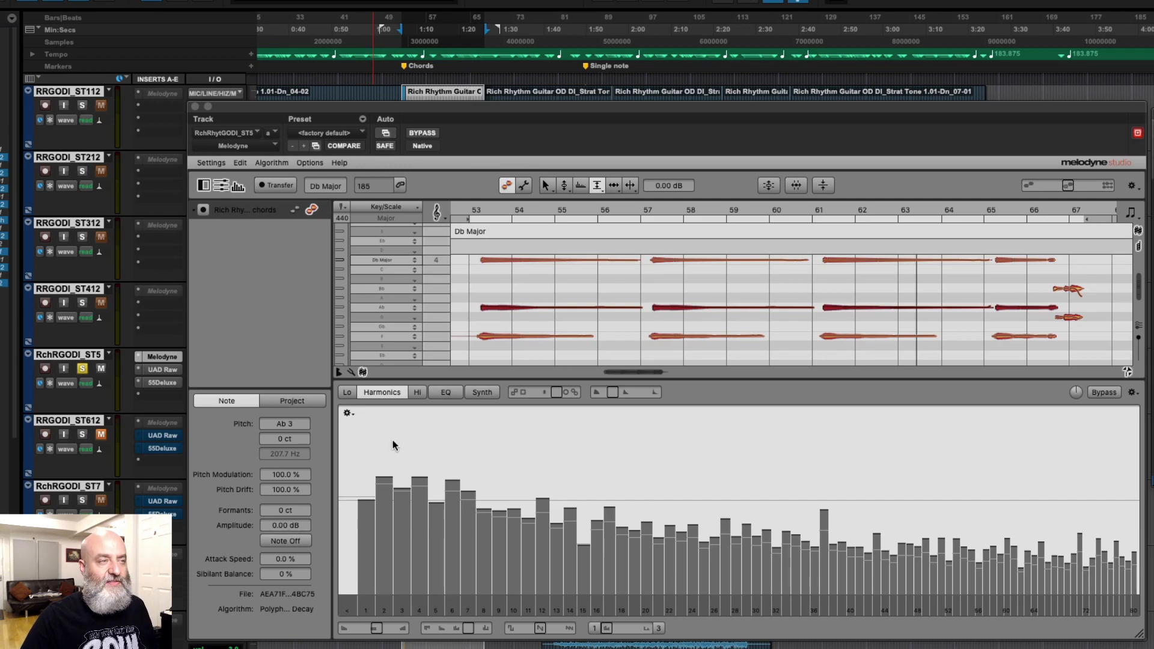
{"action": "left_click", "coordinate": [464, 271]}
{"action": "key", "text": "super+z"}
{"action": "key", "text": "space"}
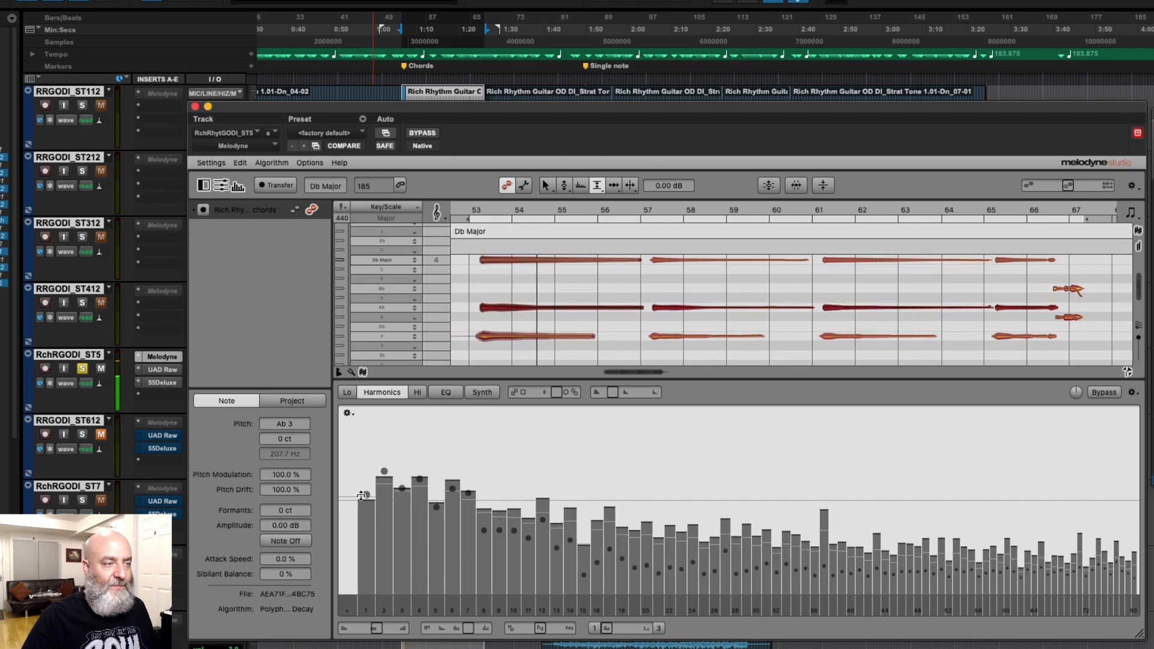
{"action": "left_click_drag", "start_coordinate": [360, 497], "coordinate": [363, 478]}
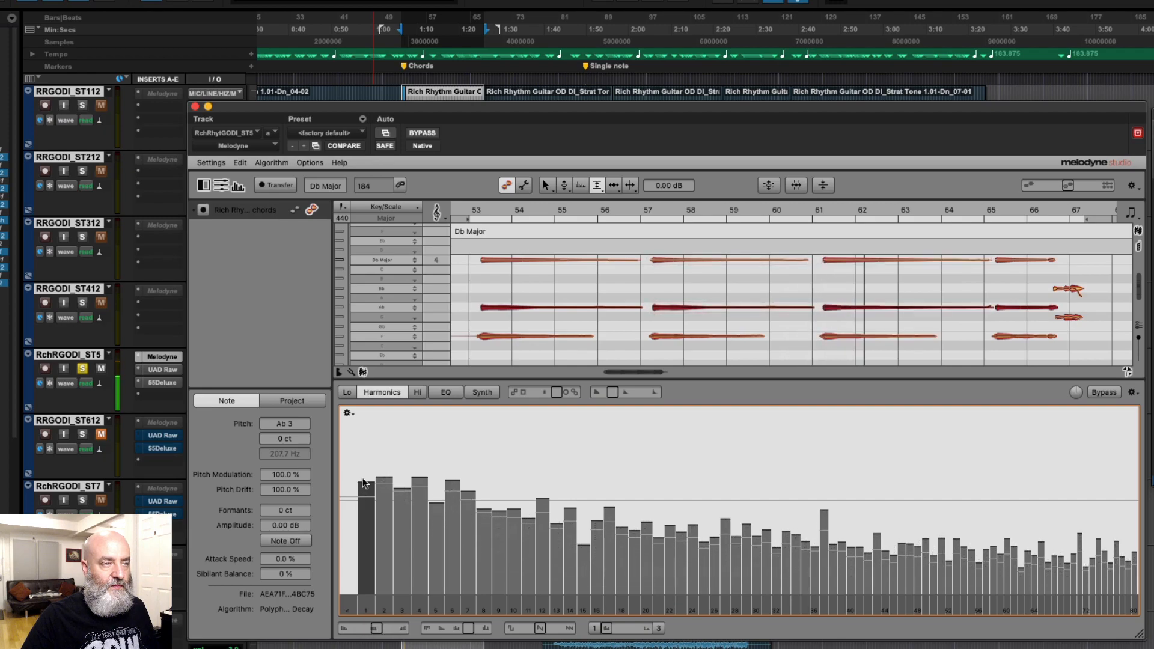
{"action": "left_click_drag", "start_coordinate": [363, 479], "coordinate": [361, 519]}
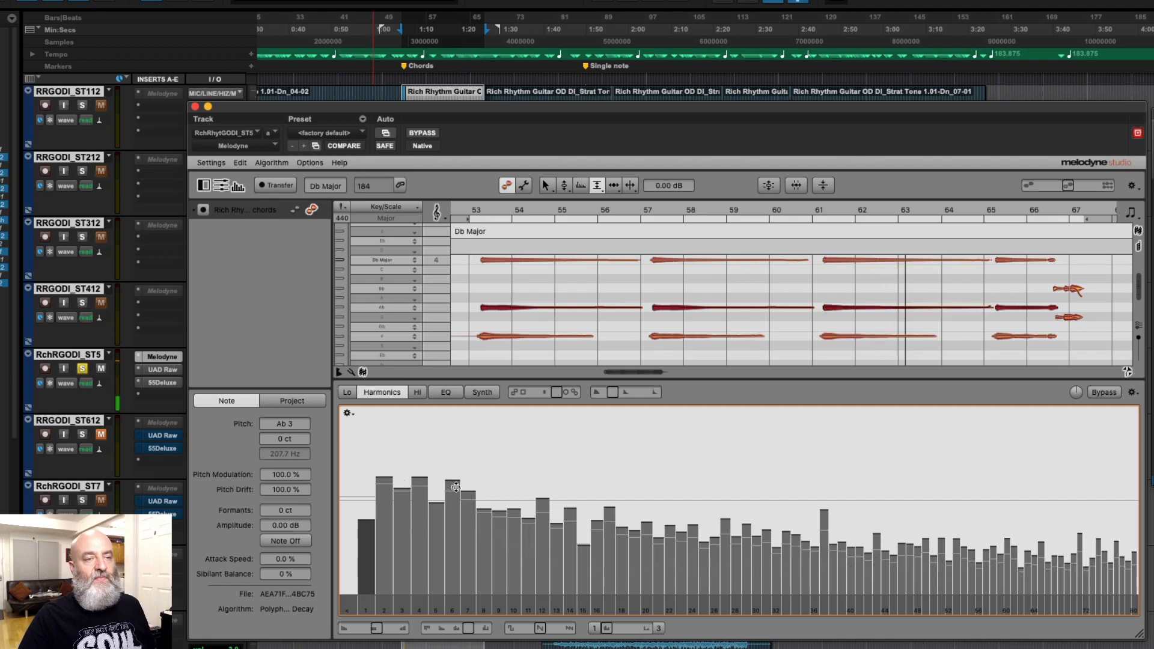